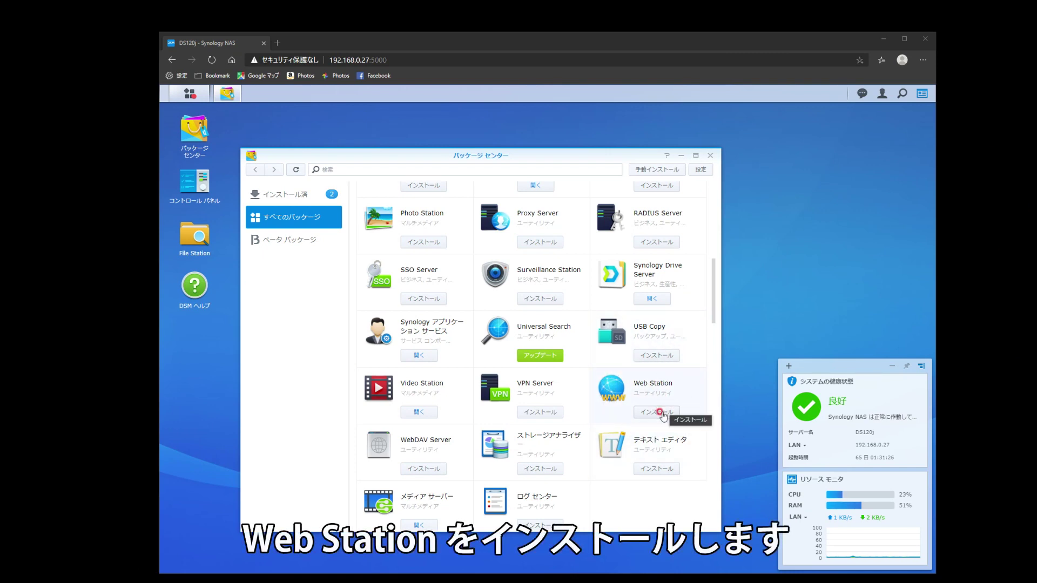
- Install the Web Station package and open it to check its backend packages, dismissing the multiple-backend notice
{"action": "left_click", "coordinate": [661, 412]}
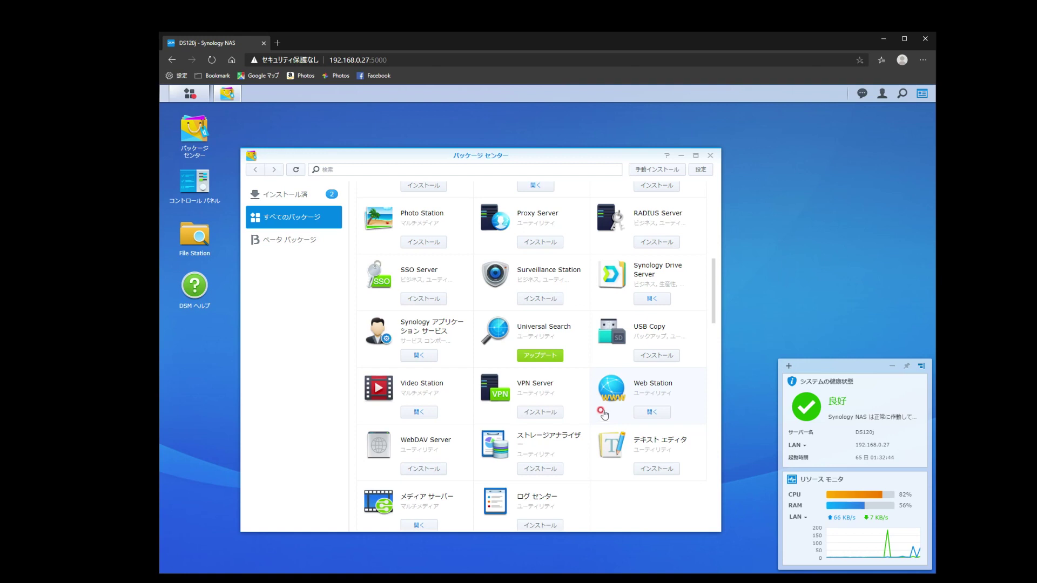
{"action": "left_click", "coordinate": [653, 412]}
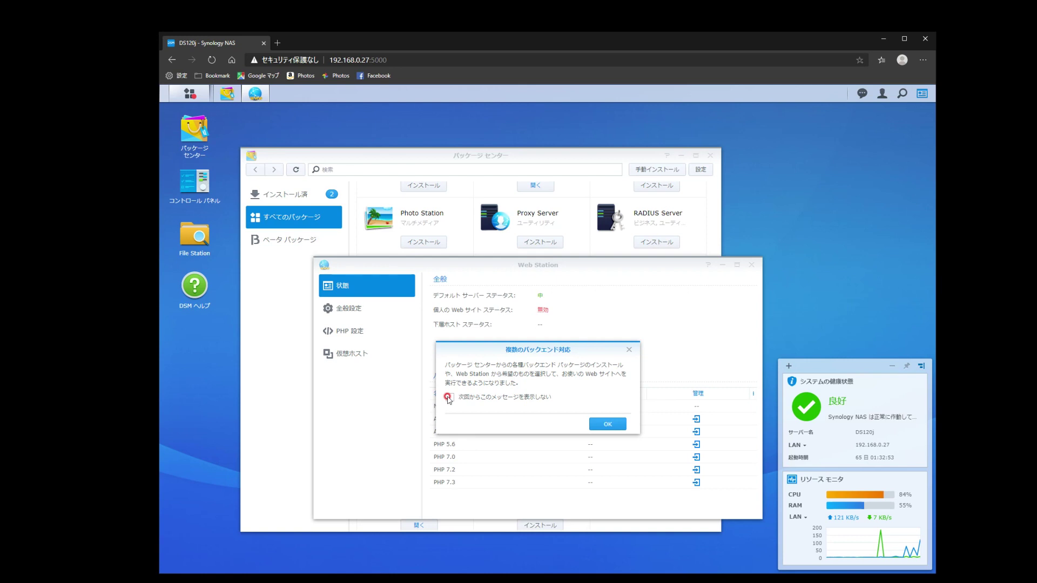
{"action": "left_click", "coordinate": [607, 425]}
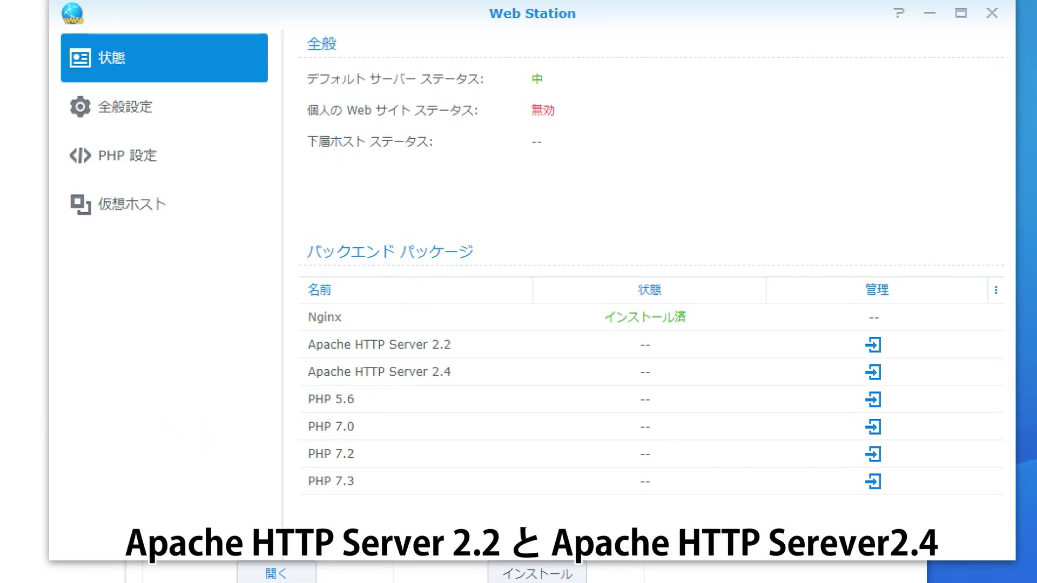
{"action": "left_click", "coordinate": [992, 15]}
- Install the third-party packages Apache HTTP Server 2.2 and Apache HTTP Server 2.4 in Package Center
{"action": "scroll", "coordinate": [844, 218], "scroll_direction": "up", "scroll_amount": 3}
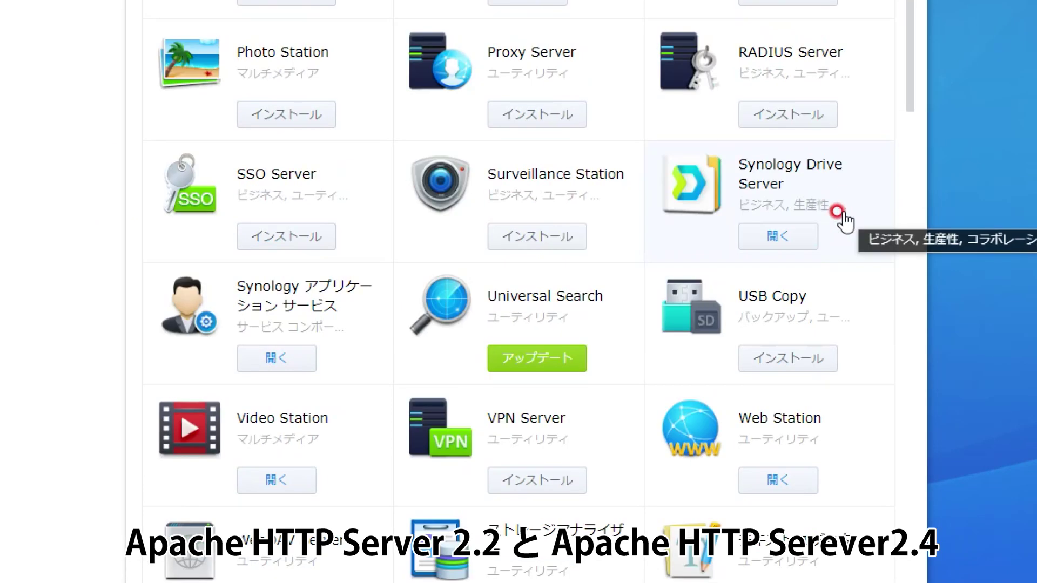
{"action": "scroll", "coordinate": [845, 218], "scroll_direction": "up", "scroll_amount": 3}
{"action": "scroll", "coordinate": [843, 220], "scroll_direction": "down", "scroll_amount": 15}
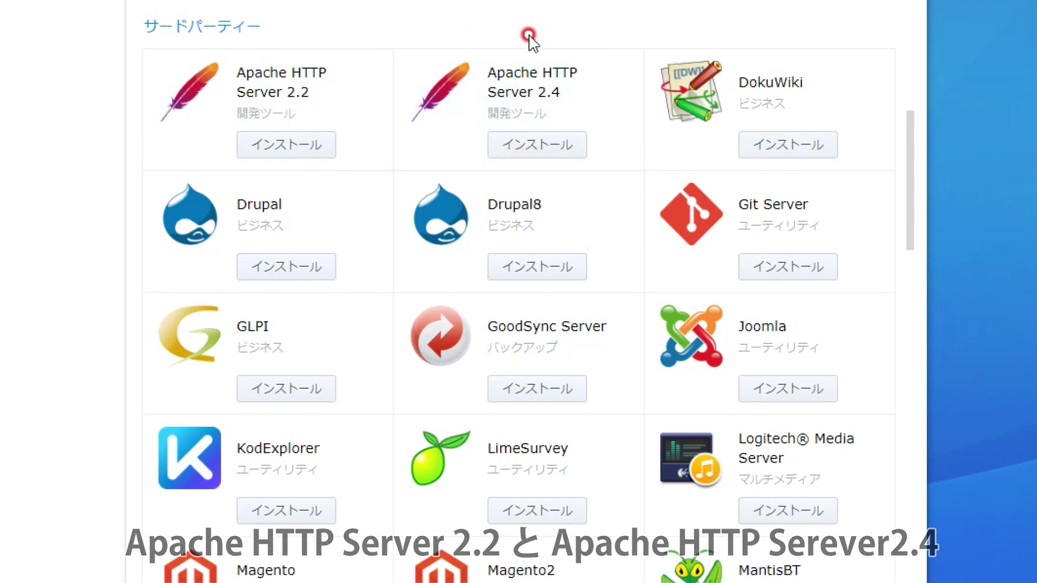
{"action": "left_click", "coordinate": [312, 148]}
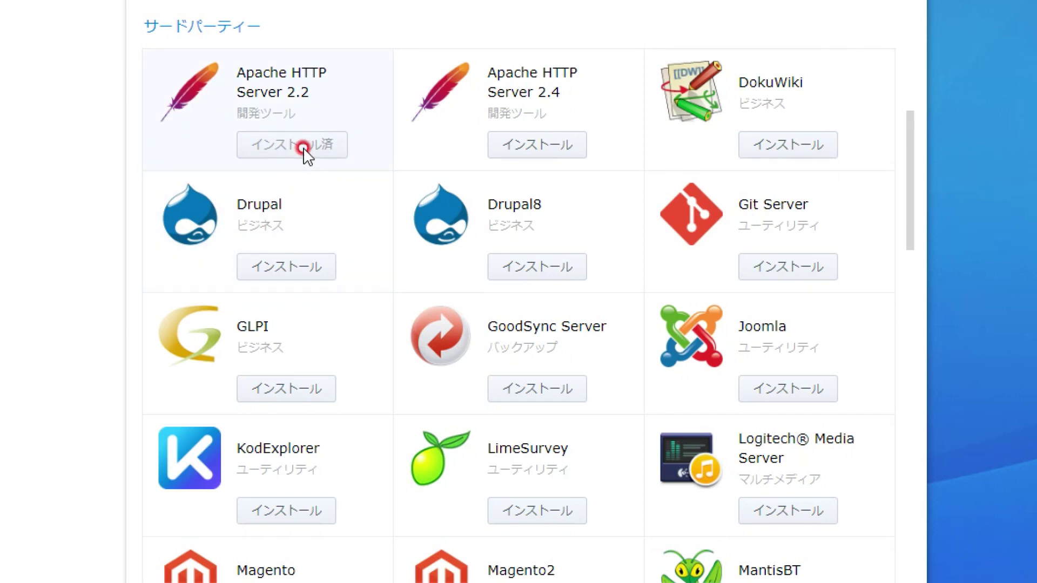
{"action": "left_click", "coordinate": [517, 143]}
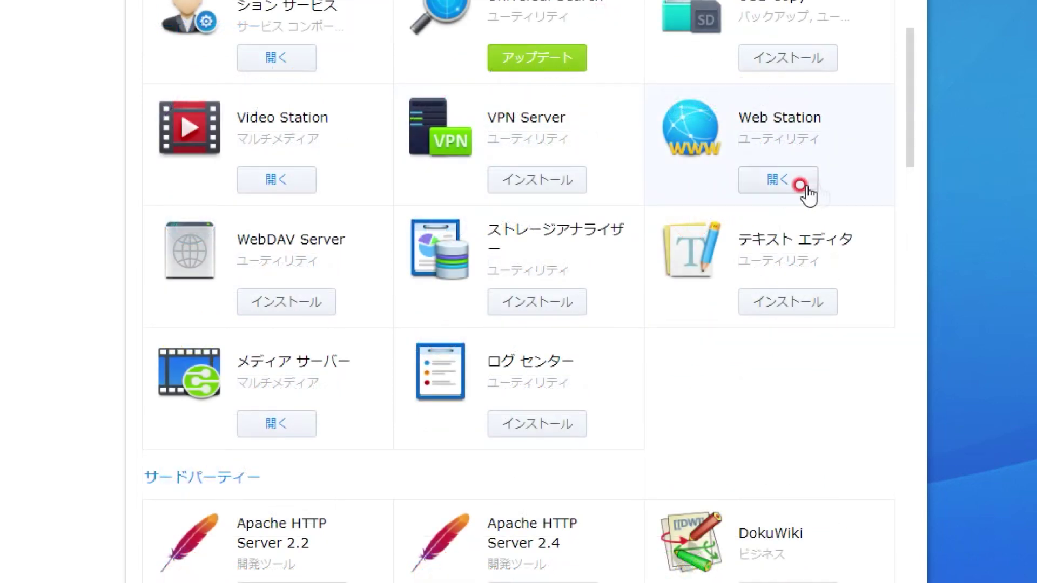
- Reopen Web Station and examine the PHP and personal website options in its general settings
{"action": "left_click", "coordinate": [778, 183]}
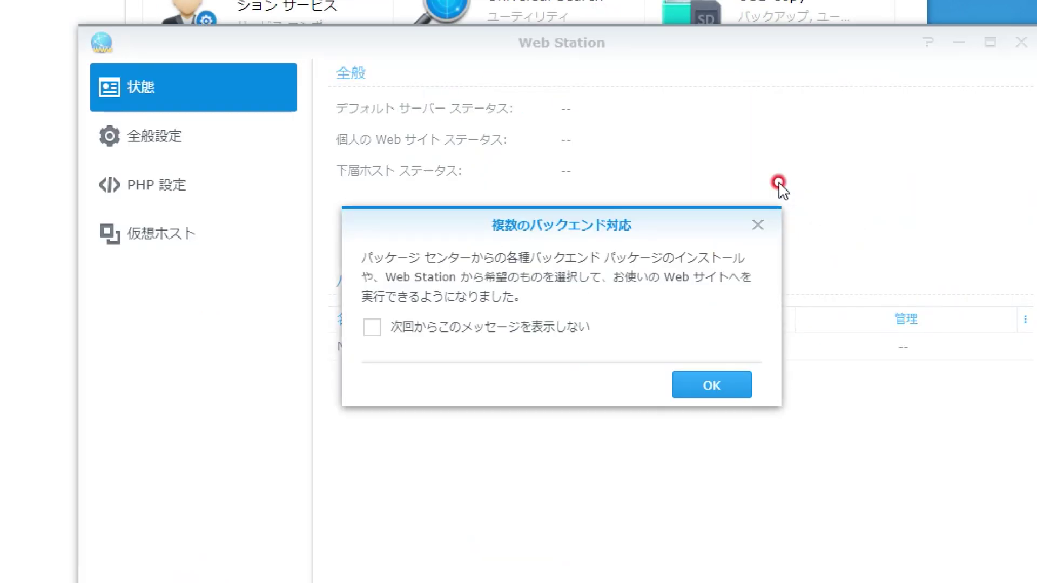
{"action": "left_click", "coordinate": [707, 387]}
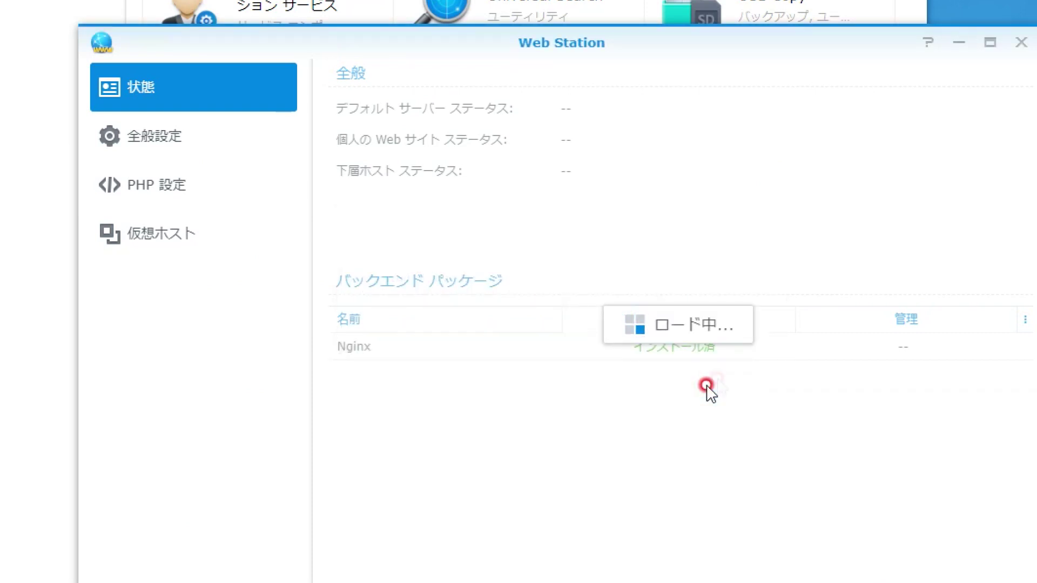
{"action": "left_click_drag", "start_coordinate": [727, 42], "coordinate": [670, 0]}
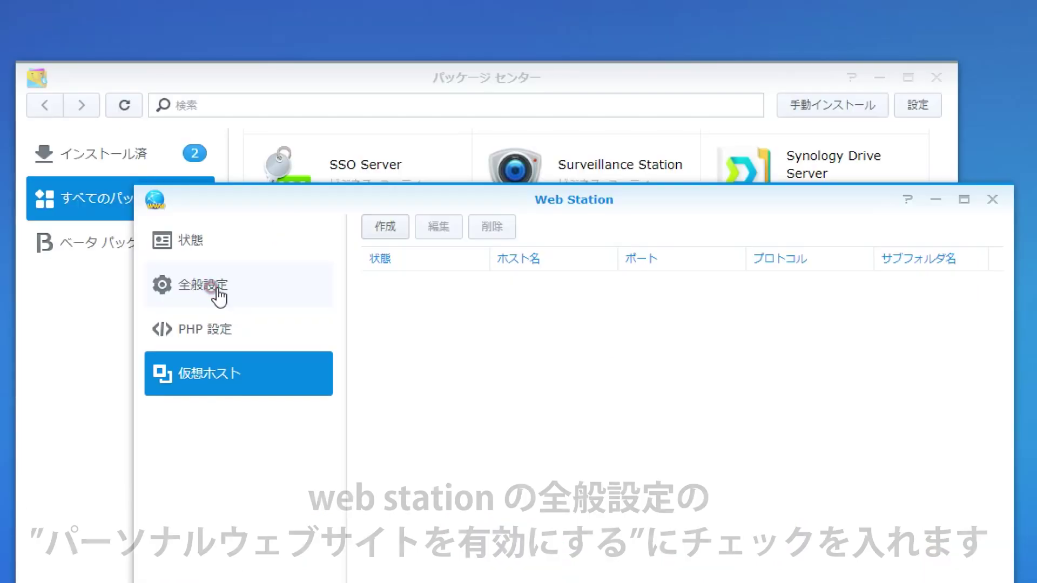
{"action": "left_click", "coordinate": [218, 296]}
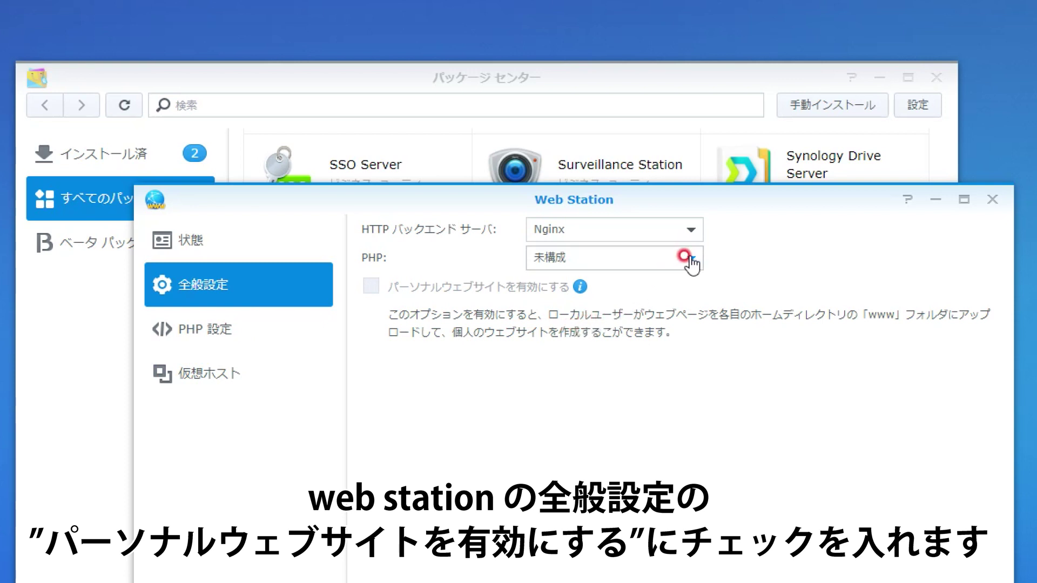
{"action": "mouse_move", "coordinate": [581, 288]}
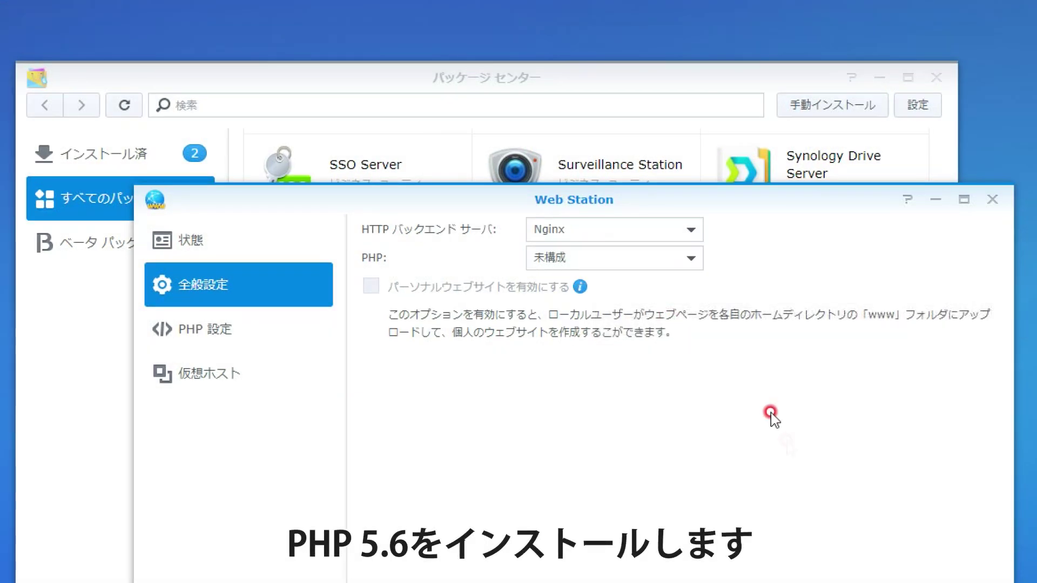
{"action": "left_click", "coordinate": [987, 206]}
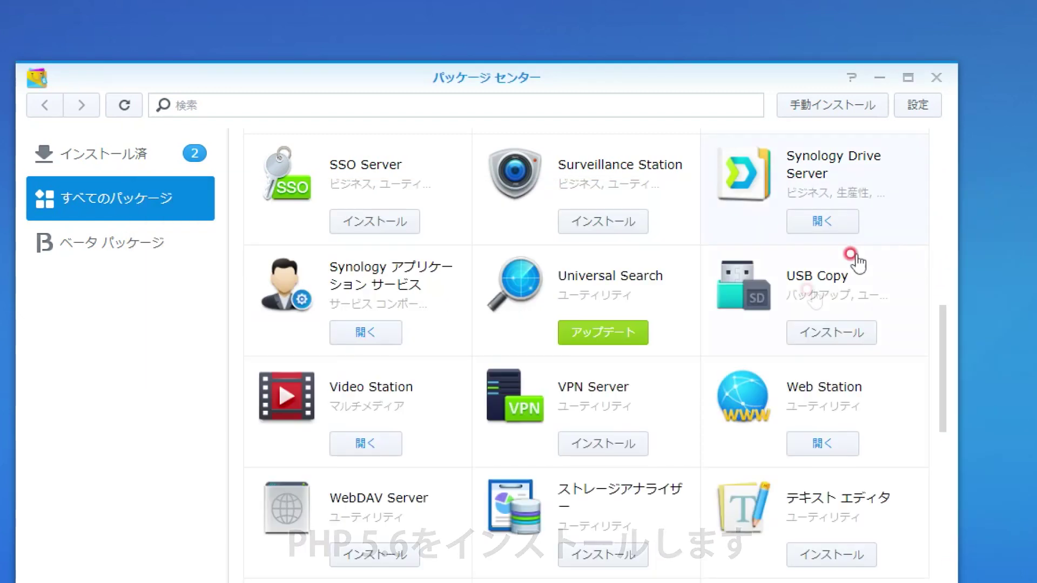
- Install the PHP 5.6 package from the third-party section of Package Center
{"action": "scroll", "coordinate": [737, 379], "scroll_direction": "down", "scroll_amount": 5}
{"action": "scroll", "coordinate": [736, 380], "scroll_direction": "down", "scroll_amount": 5}
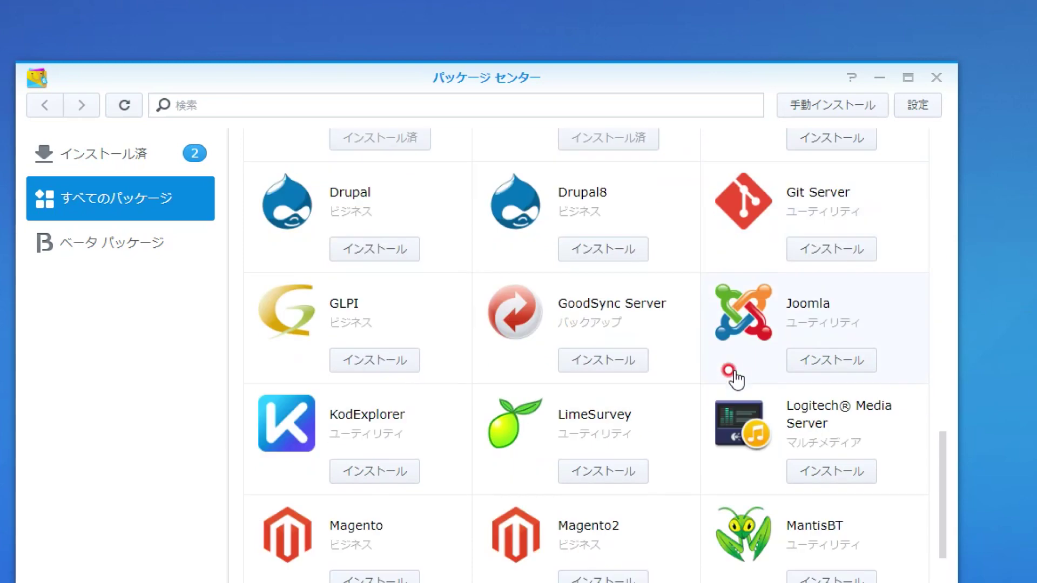
{"action": "scroll", "coordinate": [735, 379], "scroll_direction": "down", "scroll_amount": 15}
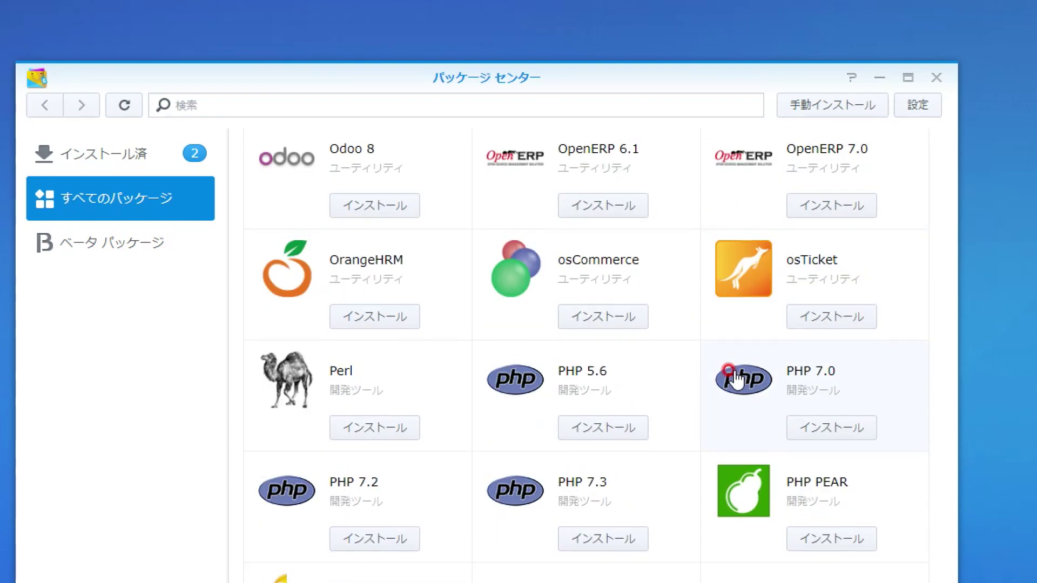
{"action": "left_click", "coordinate": [595, 427]}
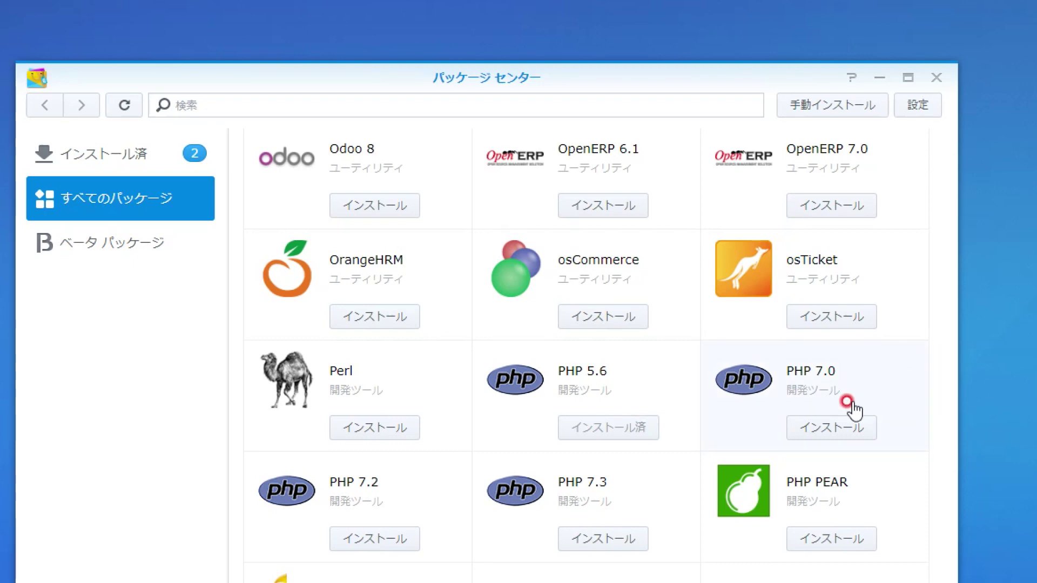
- Reopen Web Station, enable personal websites in its general settings and apply the change
{"action": "scroll", "coordinate": [845, 402], "scroll_direction": "up", "scroll_amount": 15}
{"action": "scroll", "coordinate": [845, 402], "scroll_direction": "up", "scroll_amount": 7}
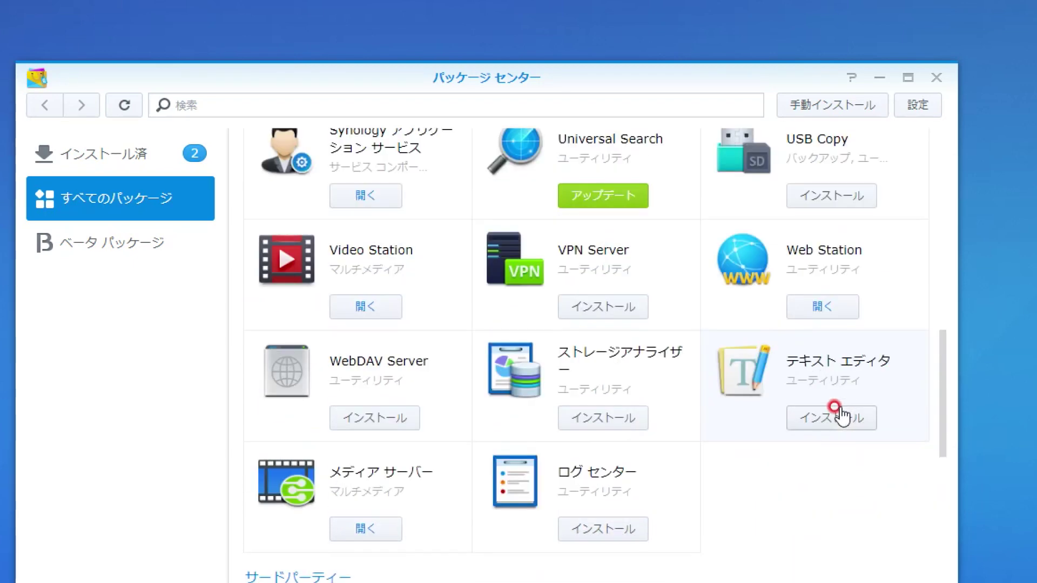
{"action": "left_click", "coordinate": [819, 307]}
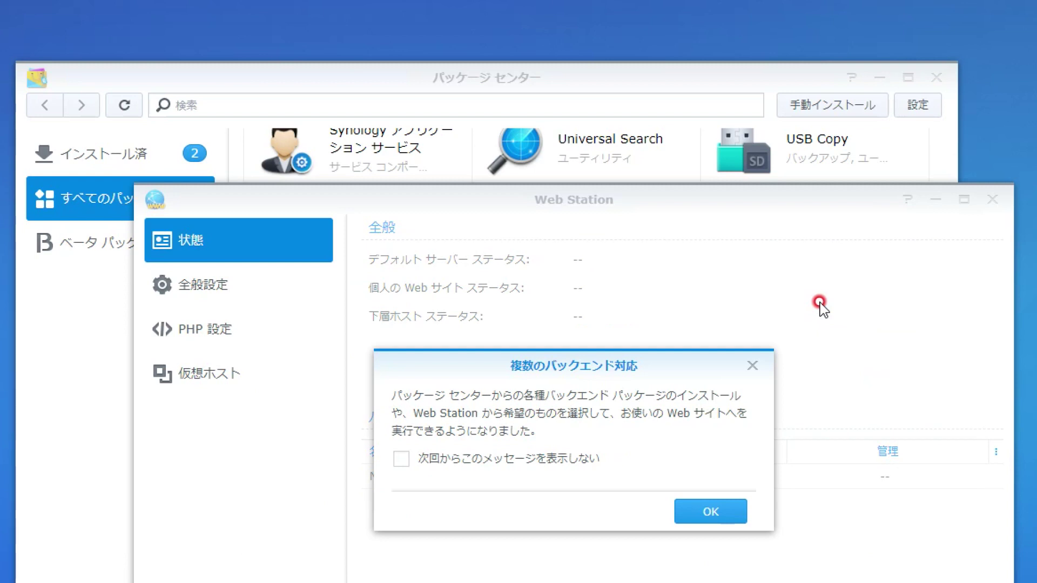
{"action": "left_click", "coordinate": [702, 516]}
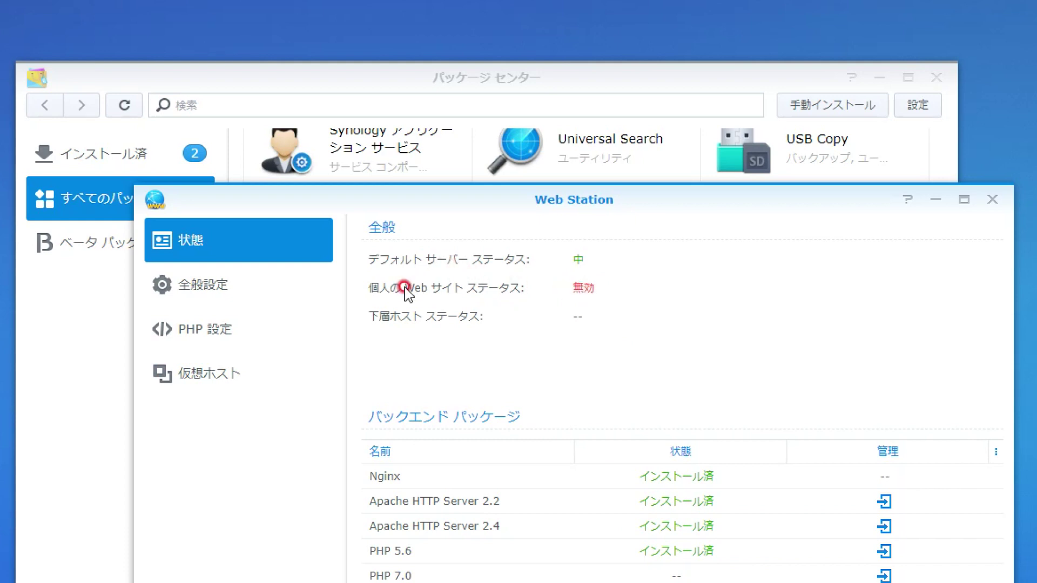
{"action": "left_click", "coordinate": [219, 284]}
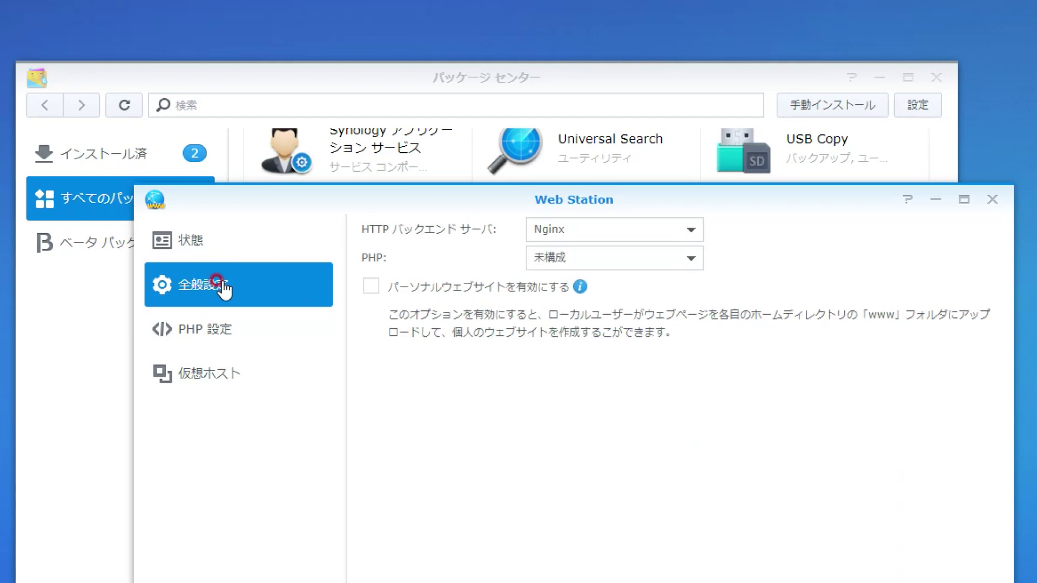
{"action": "left_click", "coordinate": [373, 285]}
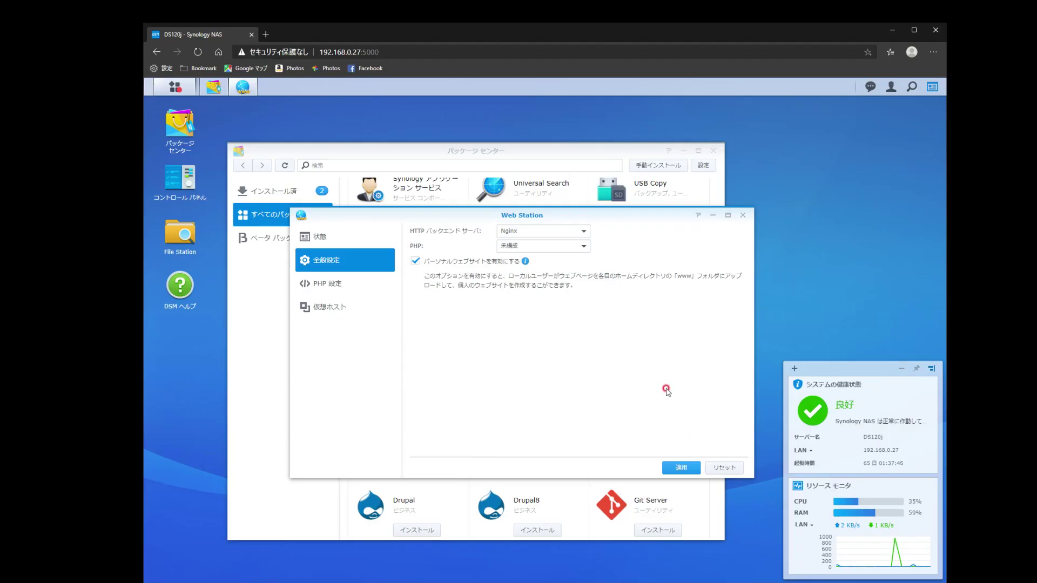
{"action": "left_click", "coordinate": [681, 468]}
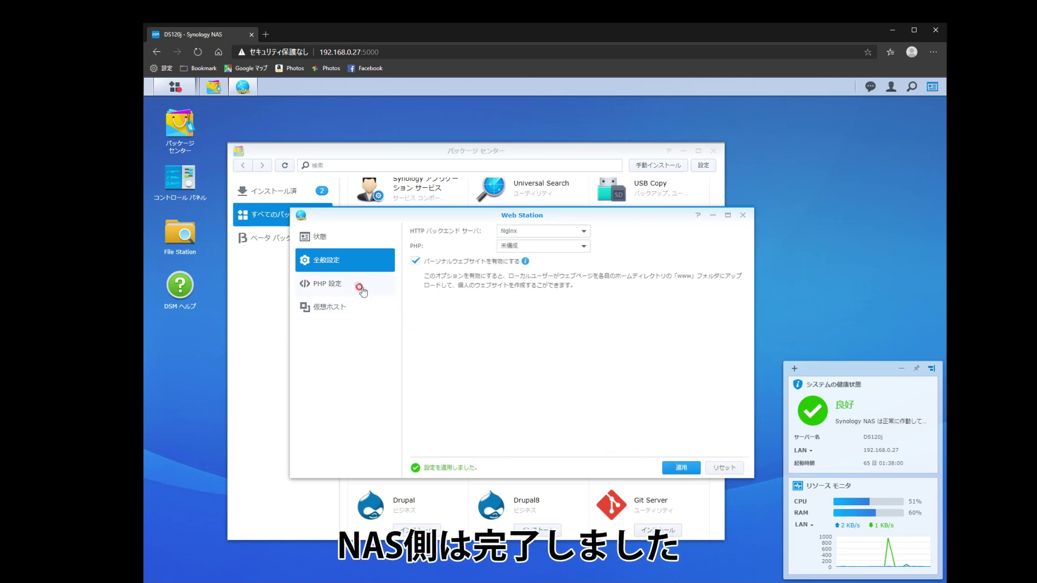
{"action": "left_click", "coordinate": [345, 284]}
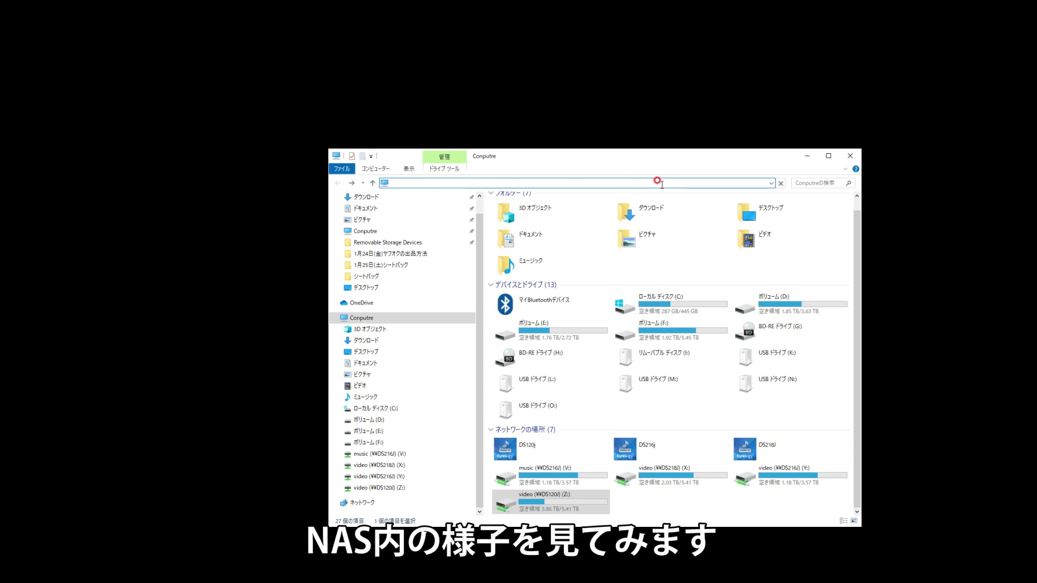
- In File Explorer, go to the network path \\DS120J and open index.html from the web folder
{"action": "type", "text": "\\\\"}
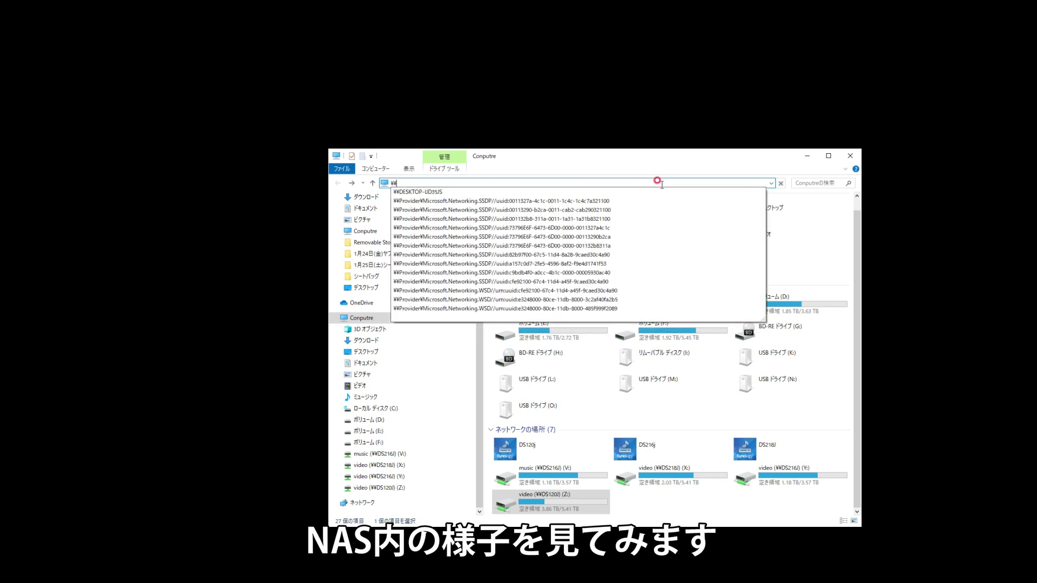
{"action": "type", "text": "DS120J"}
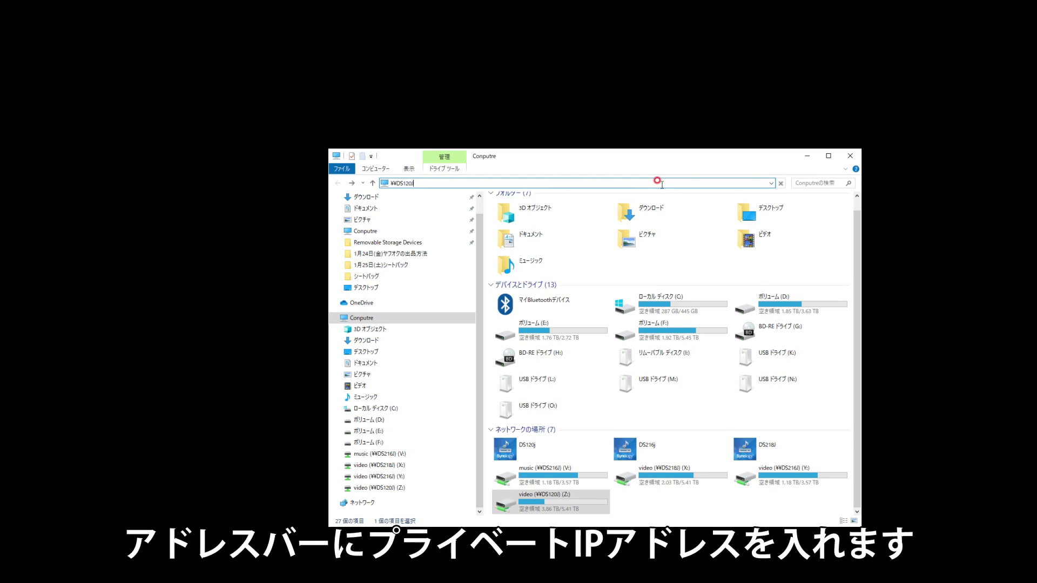
{"action": "key", "text": "Return"}
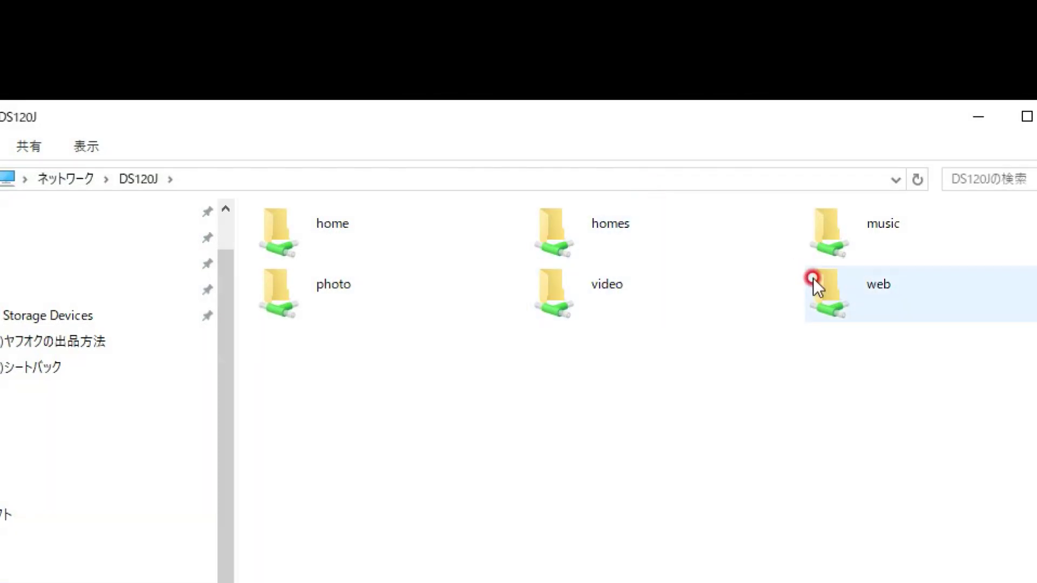
{"action": "double_click", "coordinate": [837, 286]}
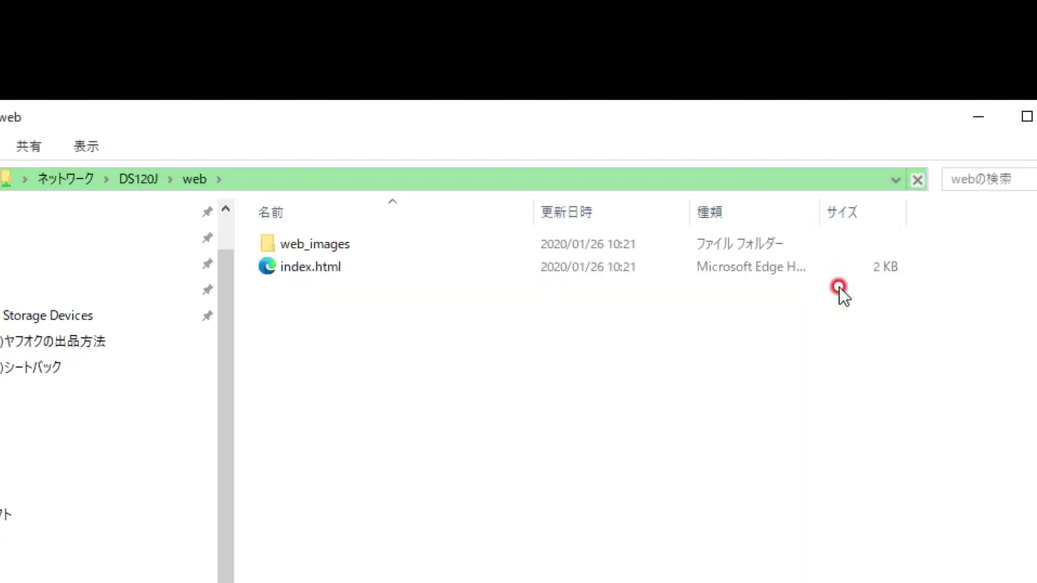
{"action": "double_click", "coordinate": [296, 264]}
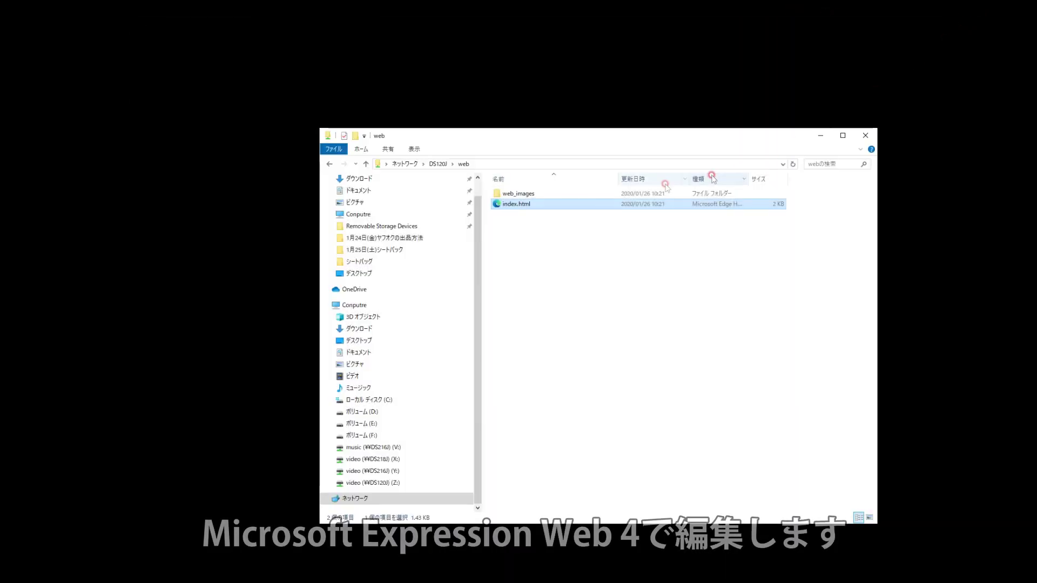
- Open index.html for editing in Microsoft Expression Web 4 and insert blank lines above the globe image
{"action": "right_click", "coordinate": [512, 208]}
{"action": "left_click", "coordinate": [519, 223]}
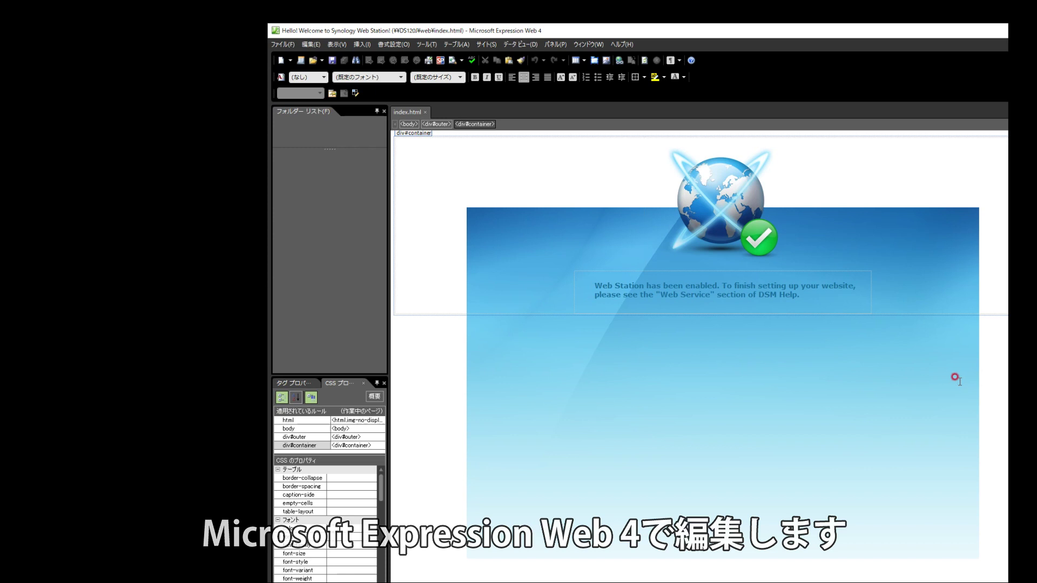
{"action": "key", "text": "Return"}
{"action": "key", "text": "Return"}
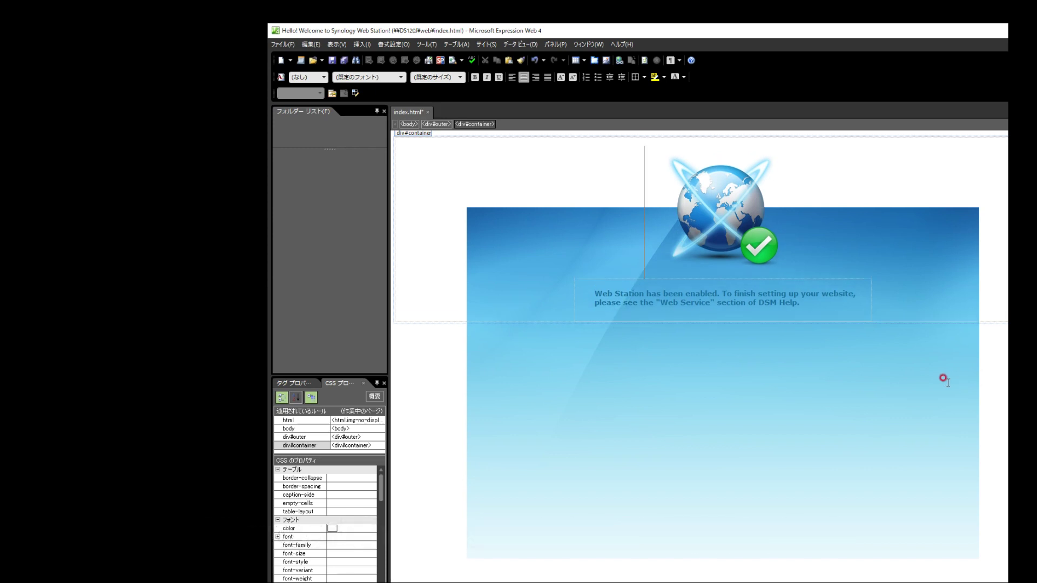
{"action": "key", "text": "Up"}
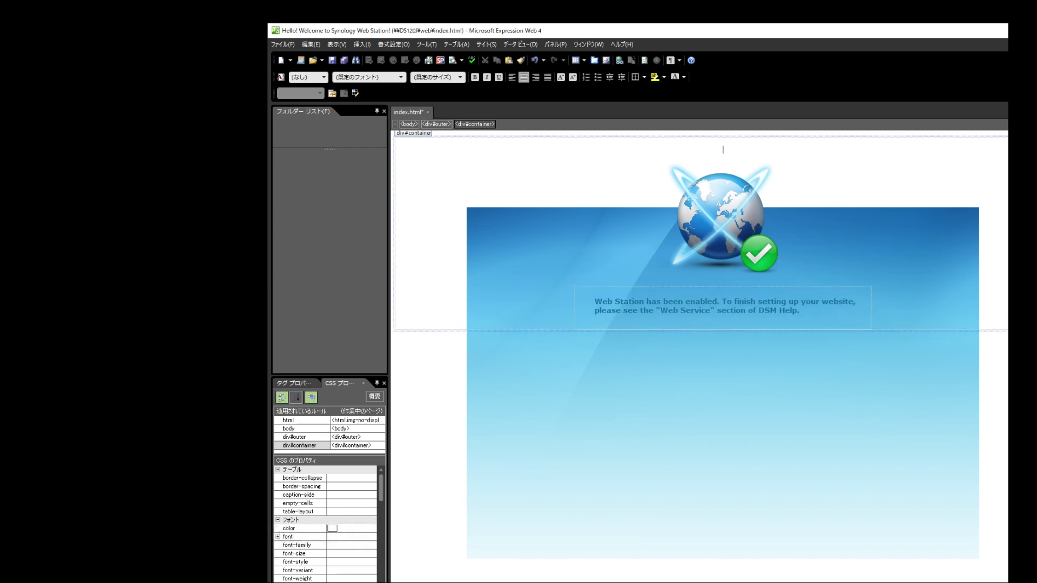
- Enter the text "Webサーバーテスト 堰堤チャンネル" above the globe image and save the page
{"action": "type", "text": "We"}
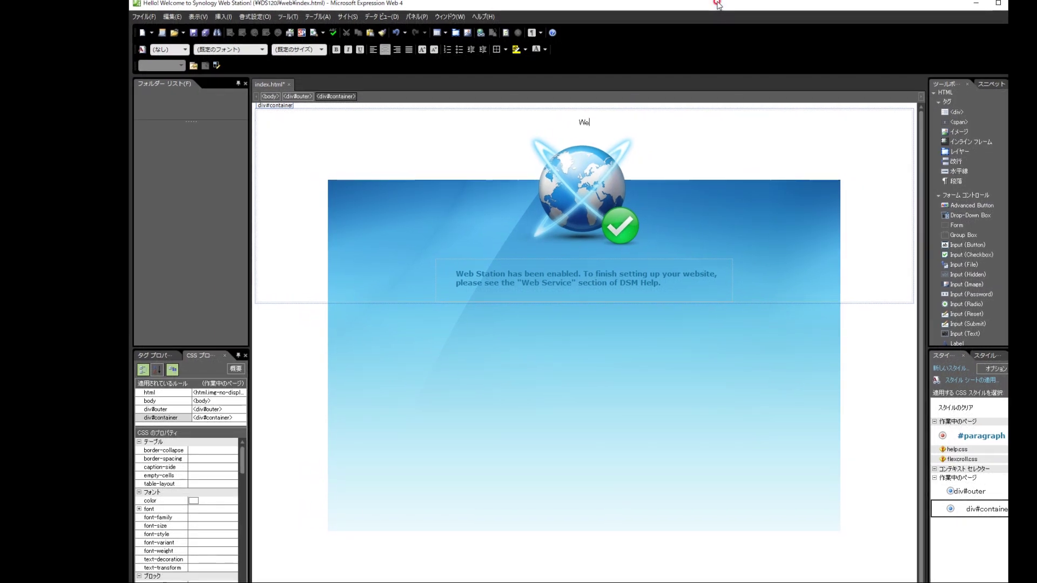
{"action": "type", "text": "bサーバー"}
{"action": "key", "text": "Return"}
{"action": "type", "text": "てすと"}
{"action": "key", "text": "space"}
{"action": "key", "text": "Return"}
{"action": "type", "text": "えんてい"}
{"action": "key", "text": "space"}
{"action": "key", "text": "Return"}
{"action": "type", "text": "ちゃんねる"}
{"action": "key", "text": "space"}
{"action": "key", "text": "Return"}
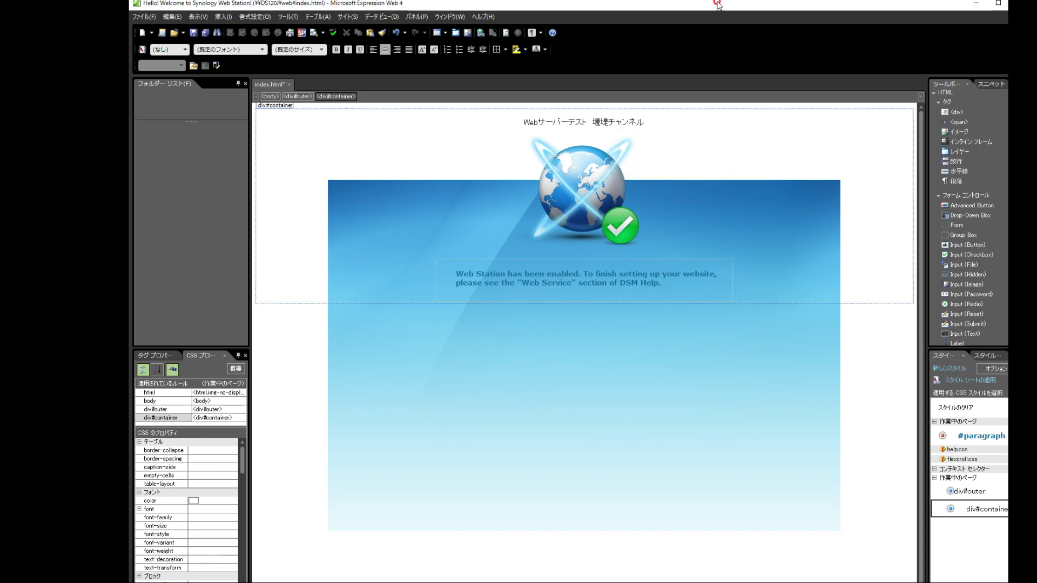
{"action": "left_click", "coordinate": [193, 32]}
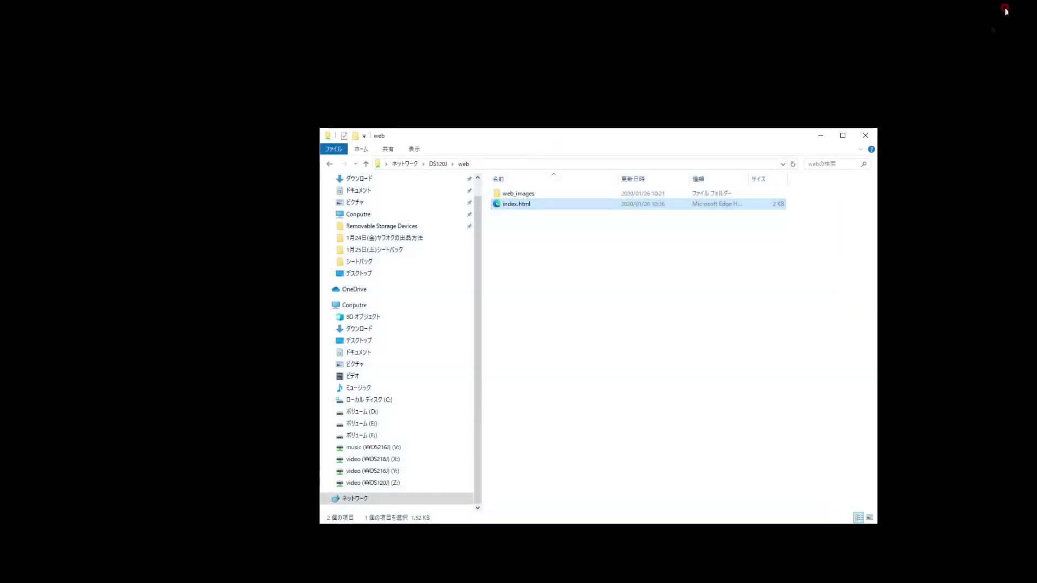
- Open the edited index.html from the web folder in the browser to check the new text
{"action": "left_click", "coordinate": [567, 204]}
{"action": "double_click", "coordinate": [540, 206]}
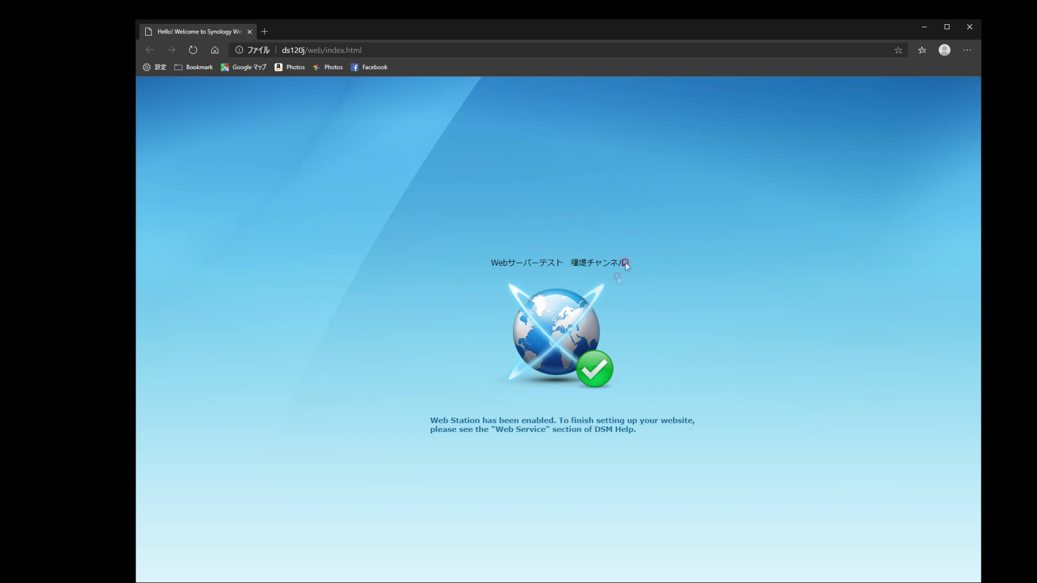
- Close the test page and open the static NAT settings (静的NAT設定) under the PR-600MI router's detailed settings (詳細設定)
{"action": "left_click", "coordinate": [969, 25]}
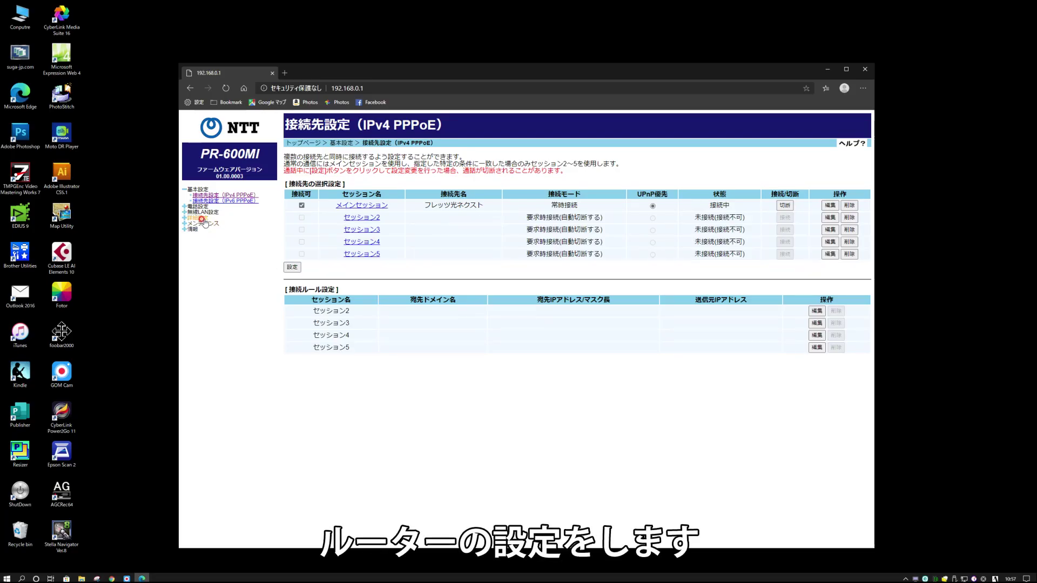
{"action": "left_click", "coordinate": [200, 218]}
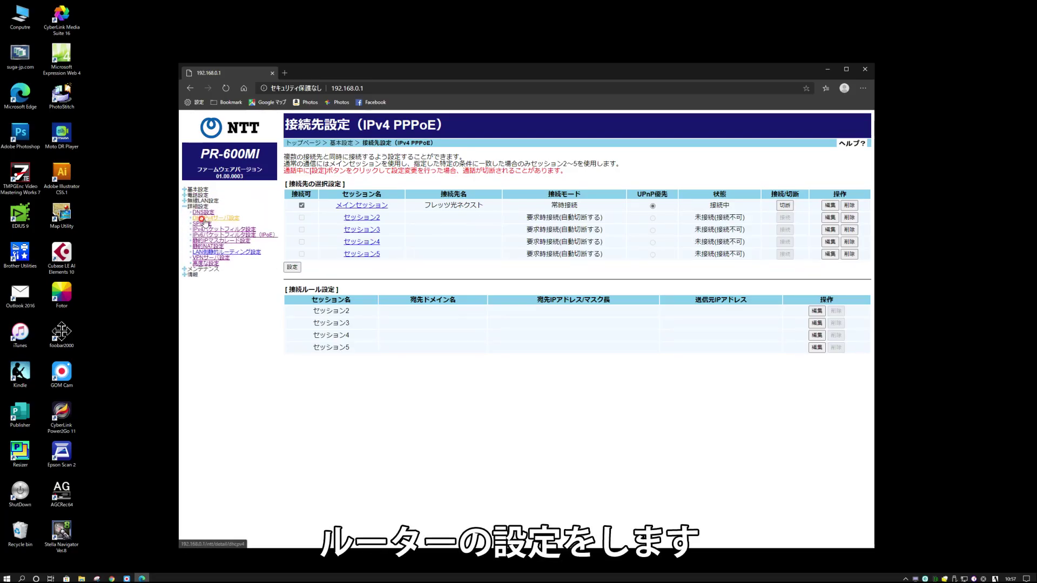
{"action": "left_click", "coordinate": [207, 247]}
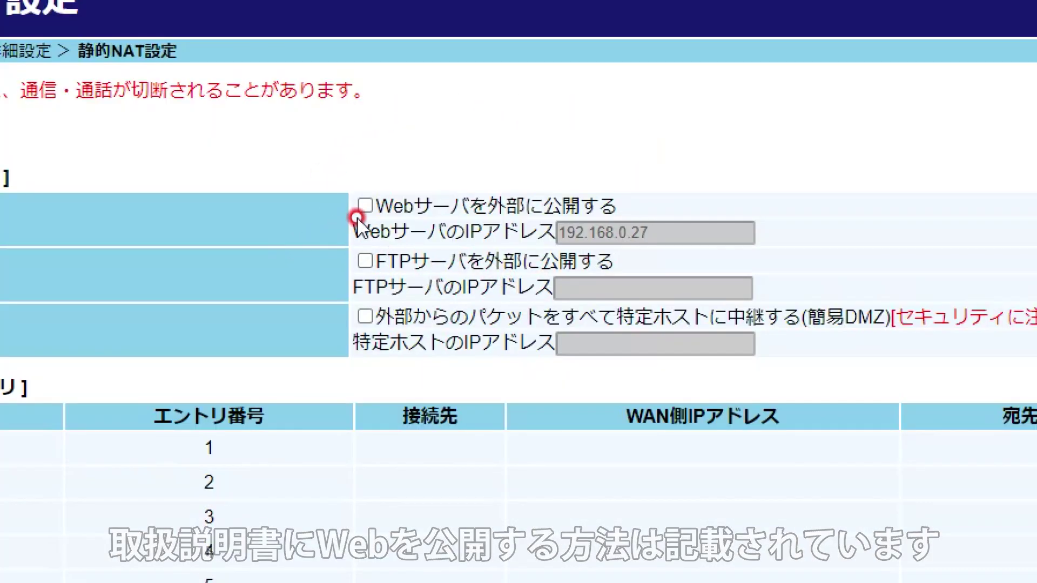
- Enable publishing the web server externally (Webサーバを外部に公開する) and set its IP address to 192.168.0.27
{"action": "left_click", "coordinate": [364, 205]}
{"action": "left_click", "coordinate": [666, 228]}
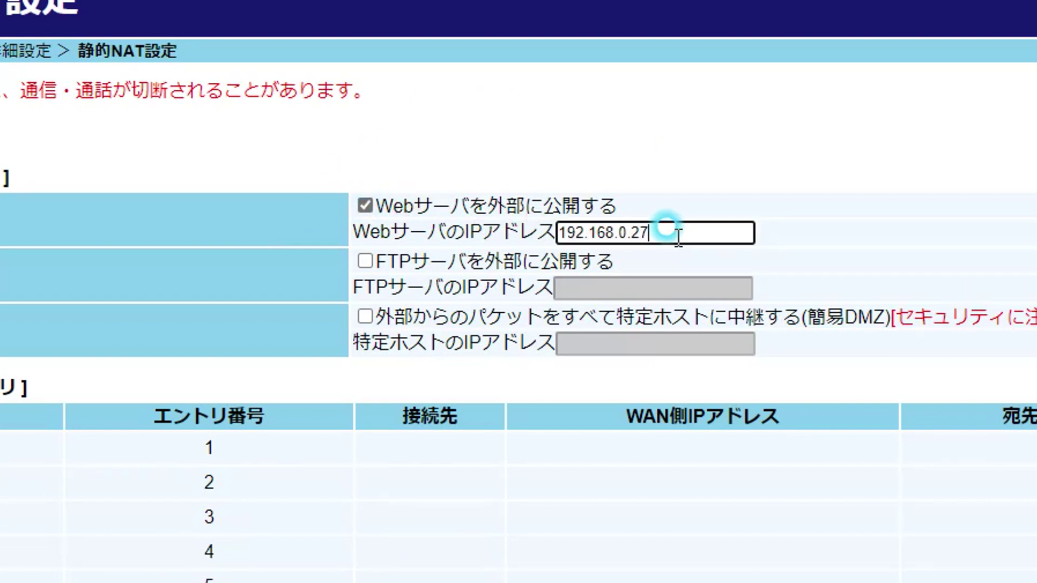
{"action": "key", "text": "BackSpace"}
{"action": "key", "text": "BackSpace"}
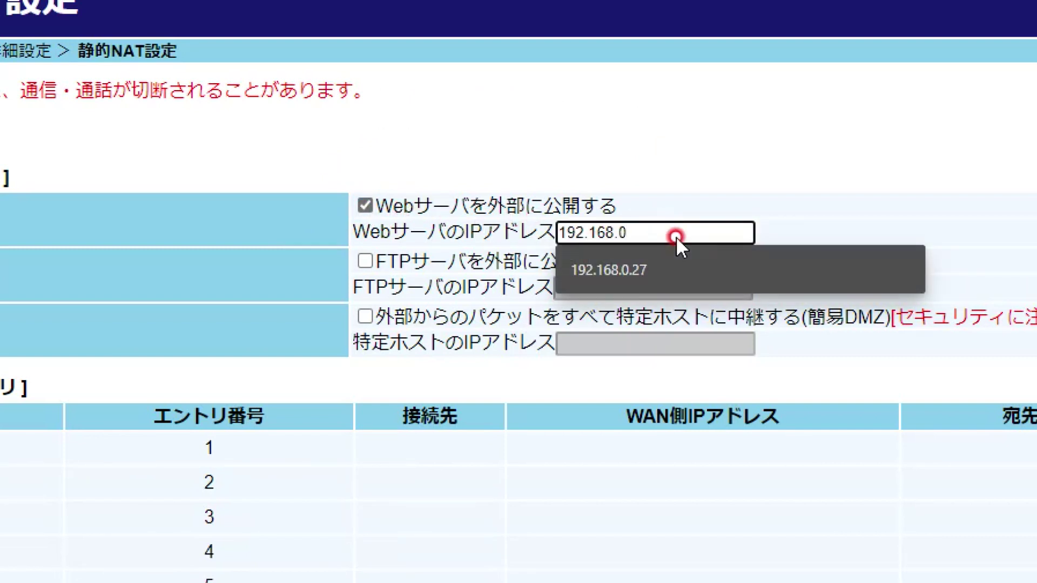
{"action": "type", "text": "27"}
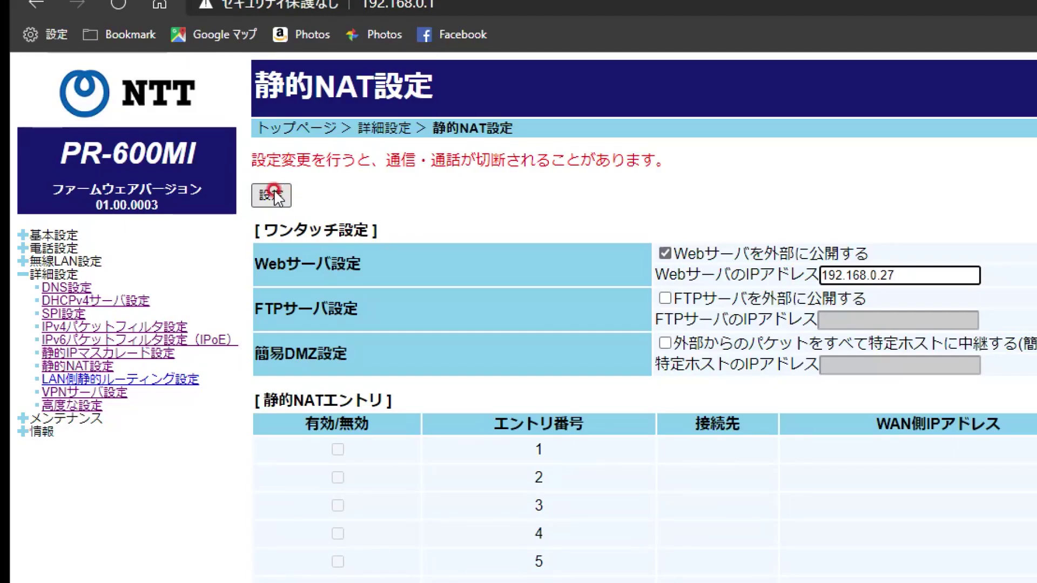
- Apply the router's static NAT settings, acknowledge the message and close the browser
{"action": "left_click", "coordinate": [273, 194]}
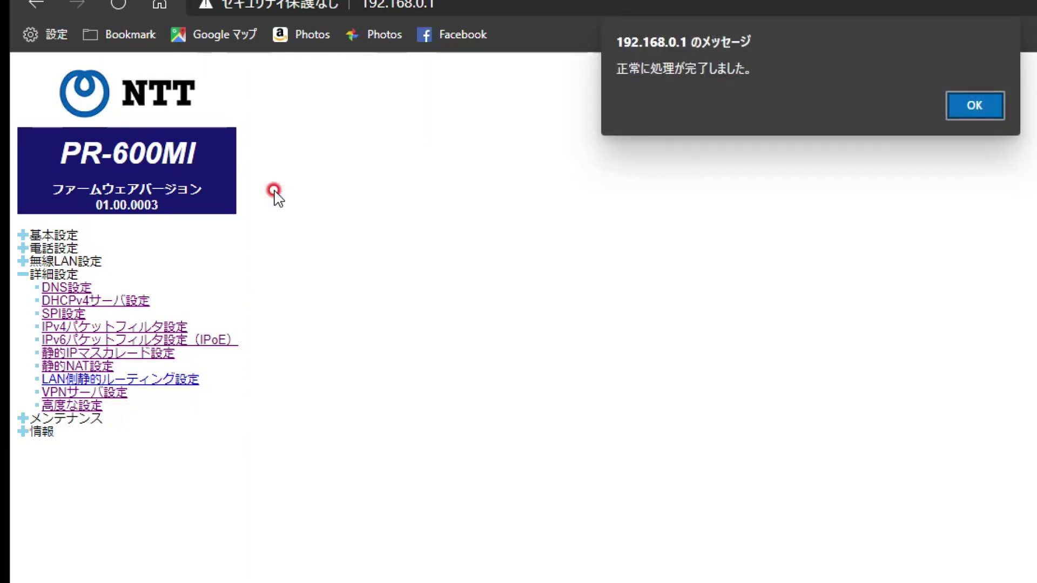
{"action": "left_click", "coordinate": [960, 107]}
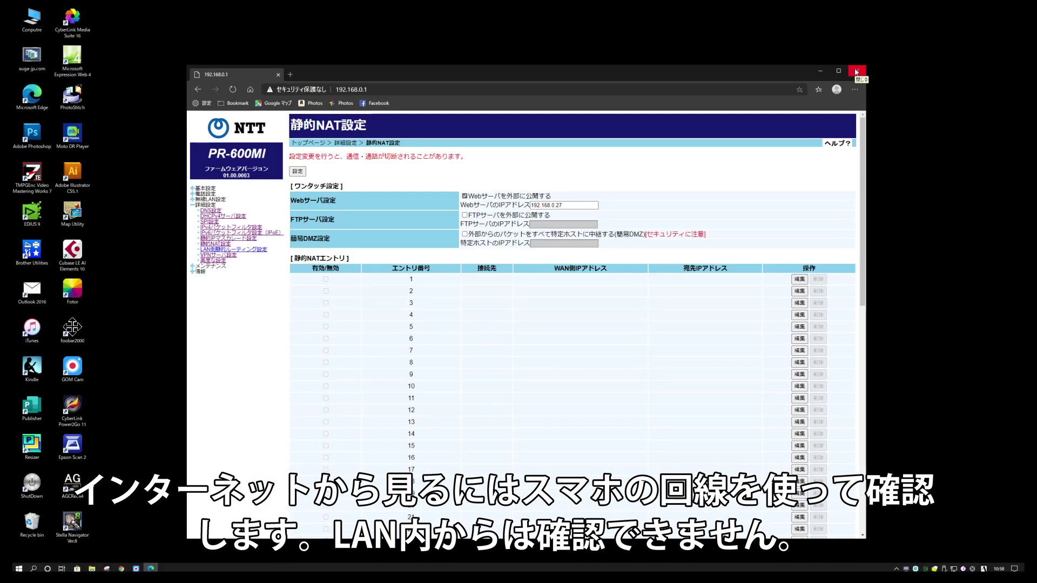
{"action": "left_click", "coordinate": [856, 71]}
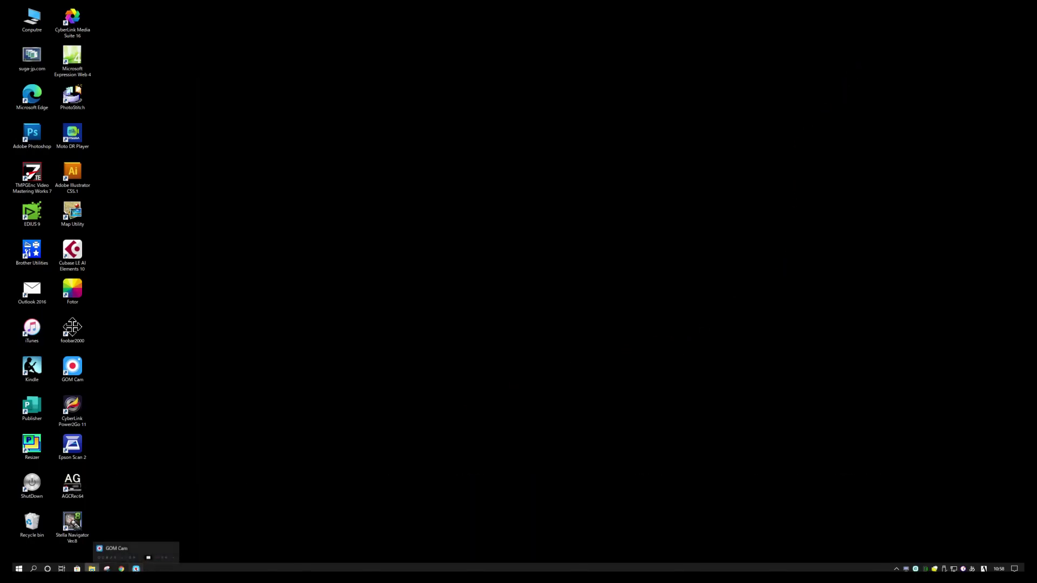
{"action": "left_click", "coordinate": [136, 569]}
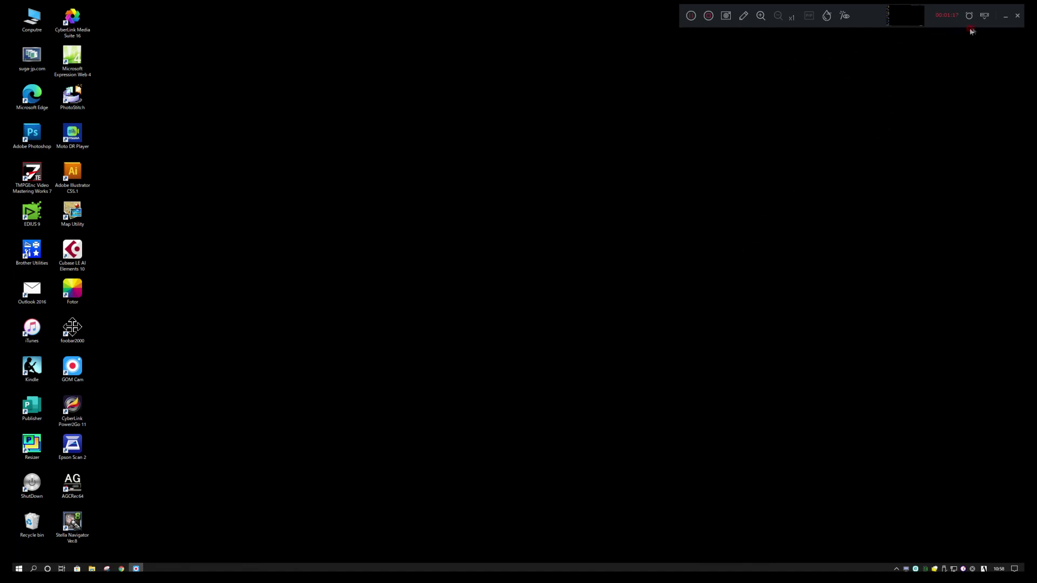
{"action": "left_click", "coordinate": [1003, 16]}
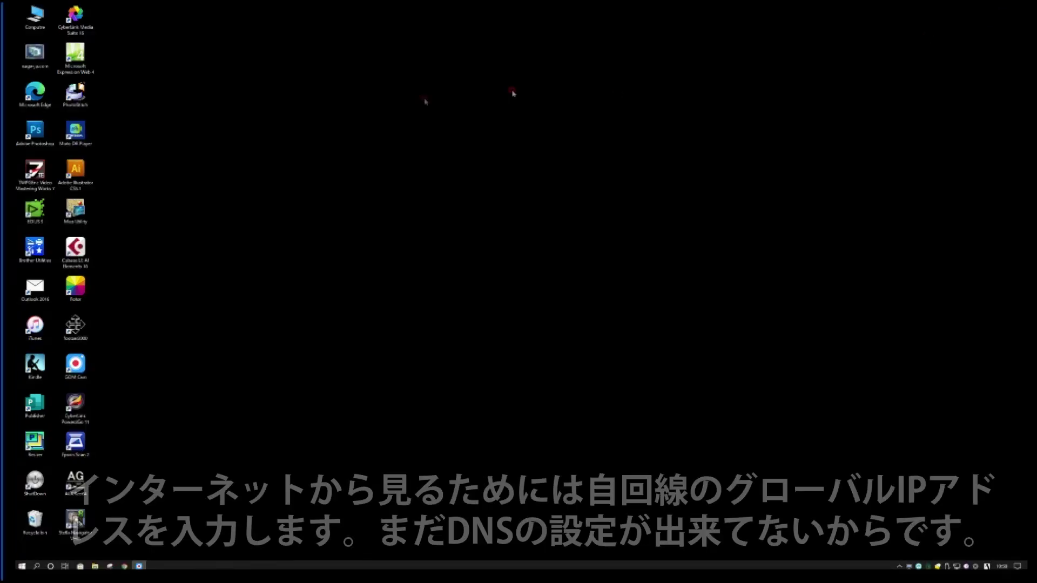